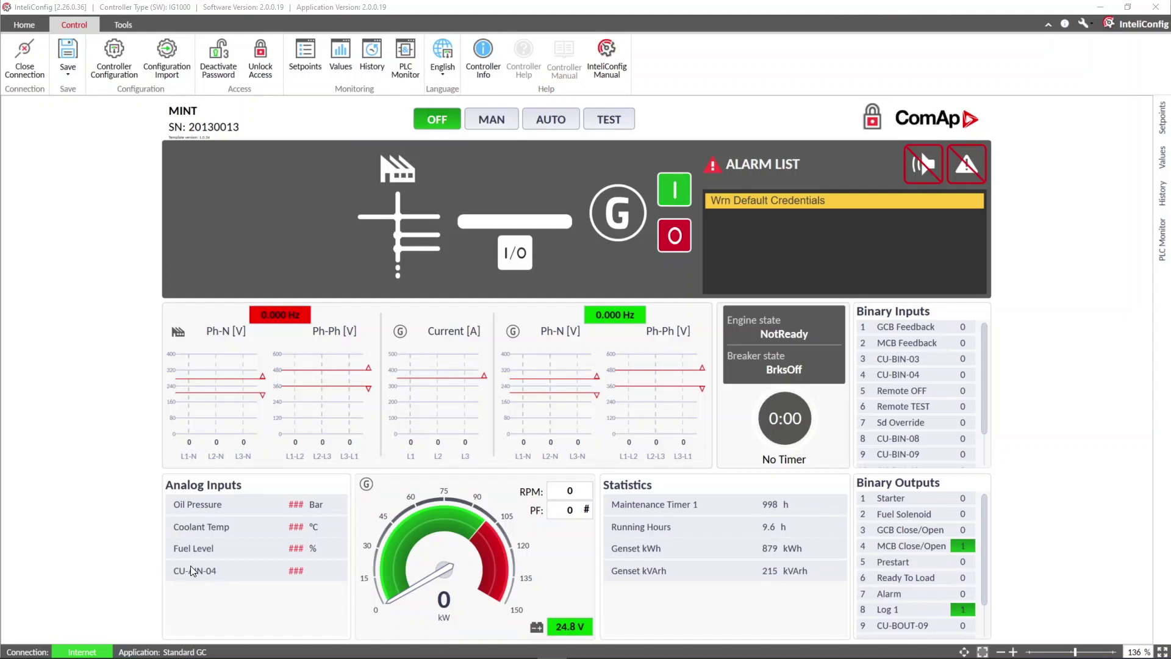
# Step: Change CAN Intercontroller Comm Mode under Communication Settings from 64C CAN FD to 32C
pyautogui.click(310, 67)
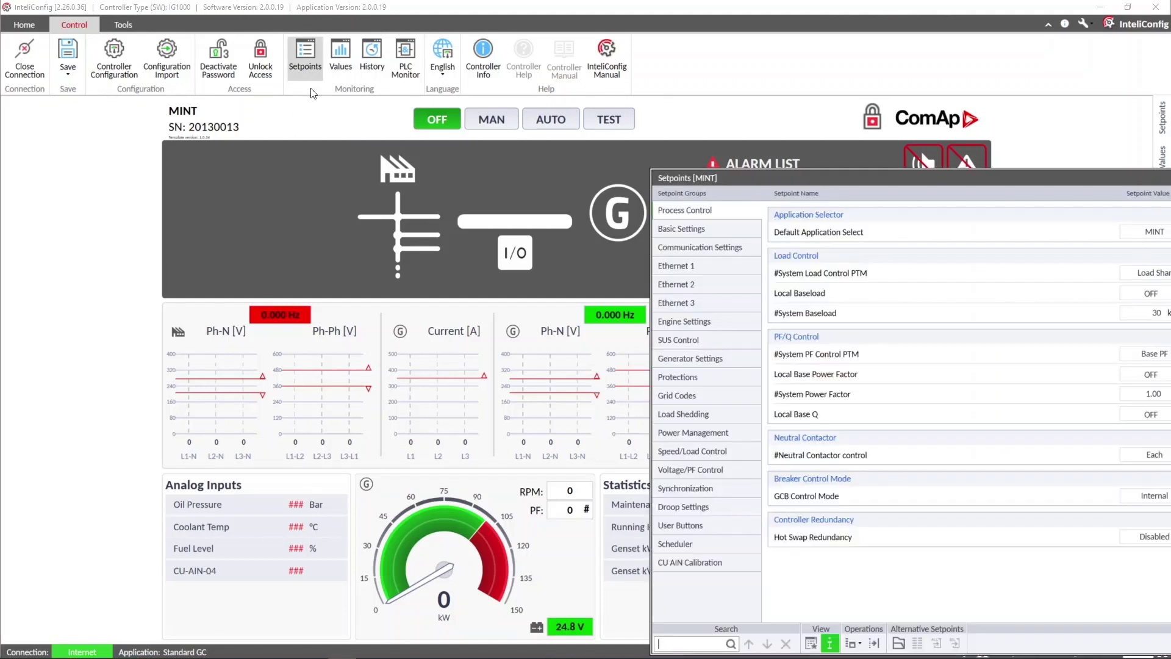
pyautogui.moveTo(789, 174); pyautogui.dragTo(301, 112)
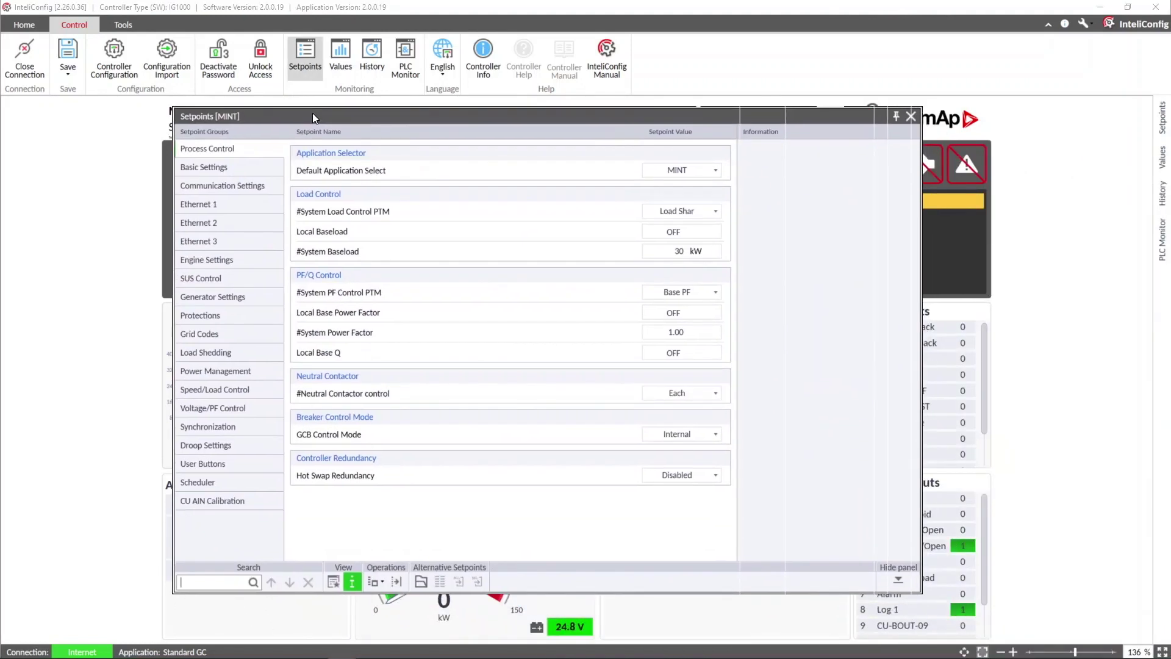
pyautogui.click(219, 189)
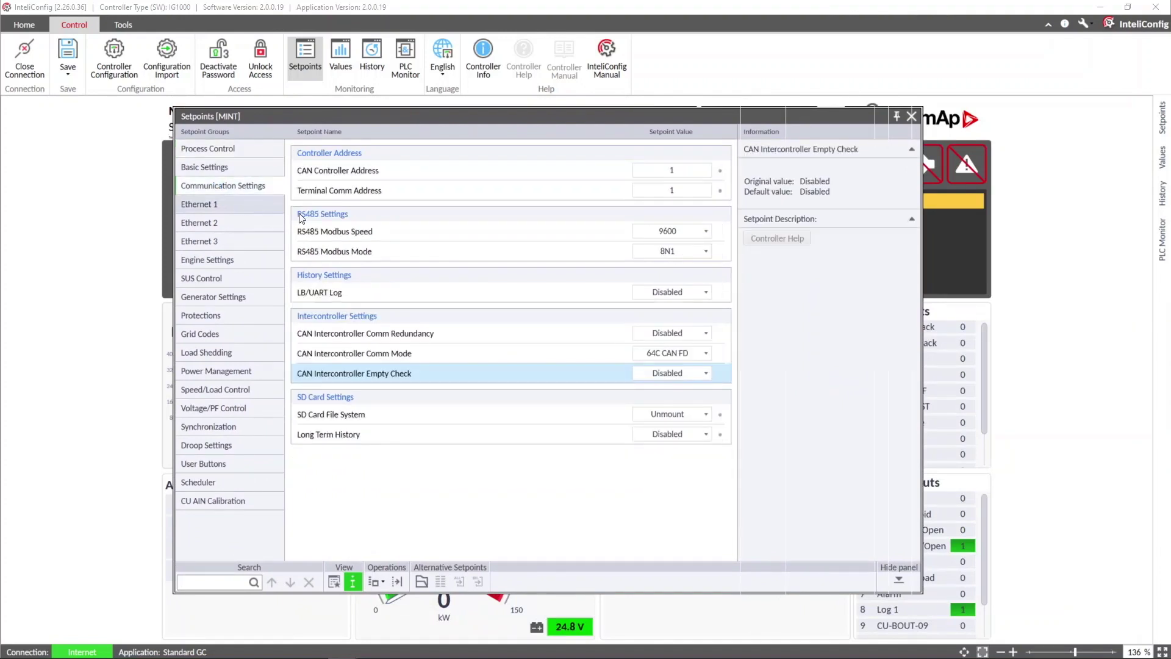
pyautogui.click(671, 354)
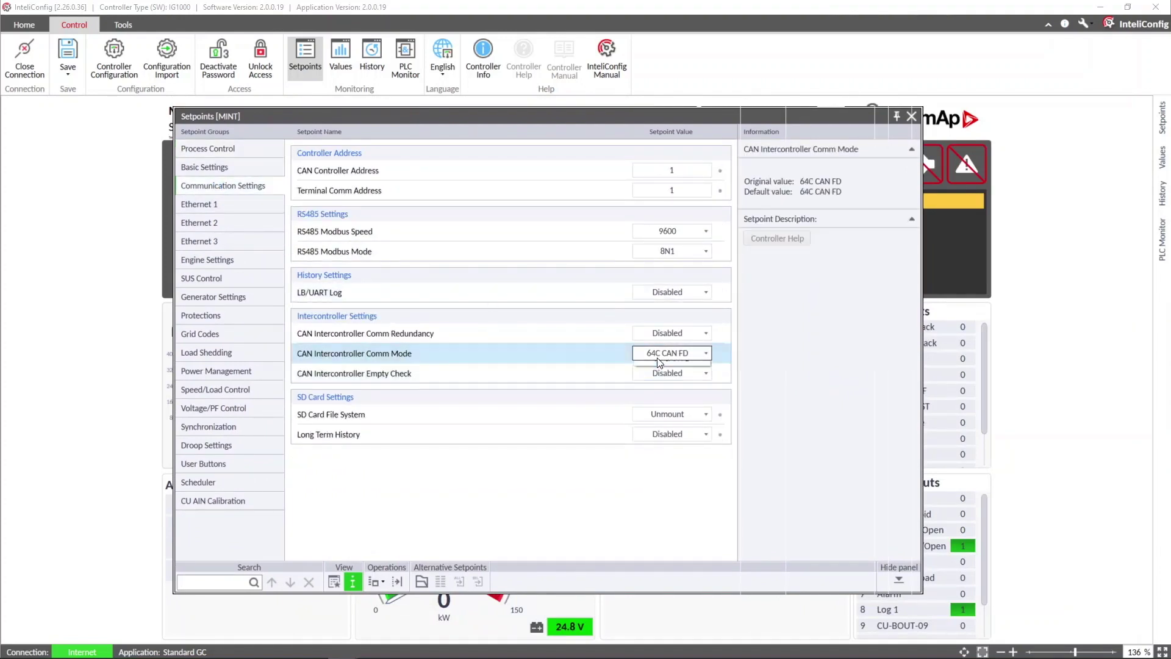
pyautogui.click(682, 367)
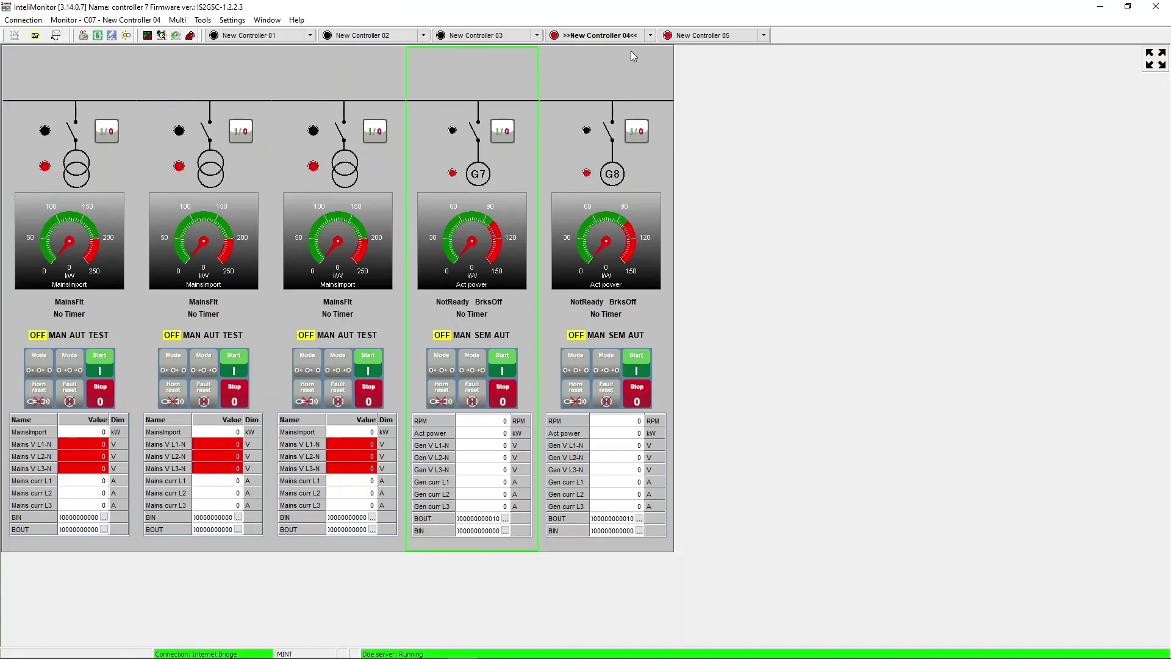
# Step: Confirm New Controller 04's Comms settings show CAN bus mode 32C, then close its setpoints
pyautogui.click(650, 36)
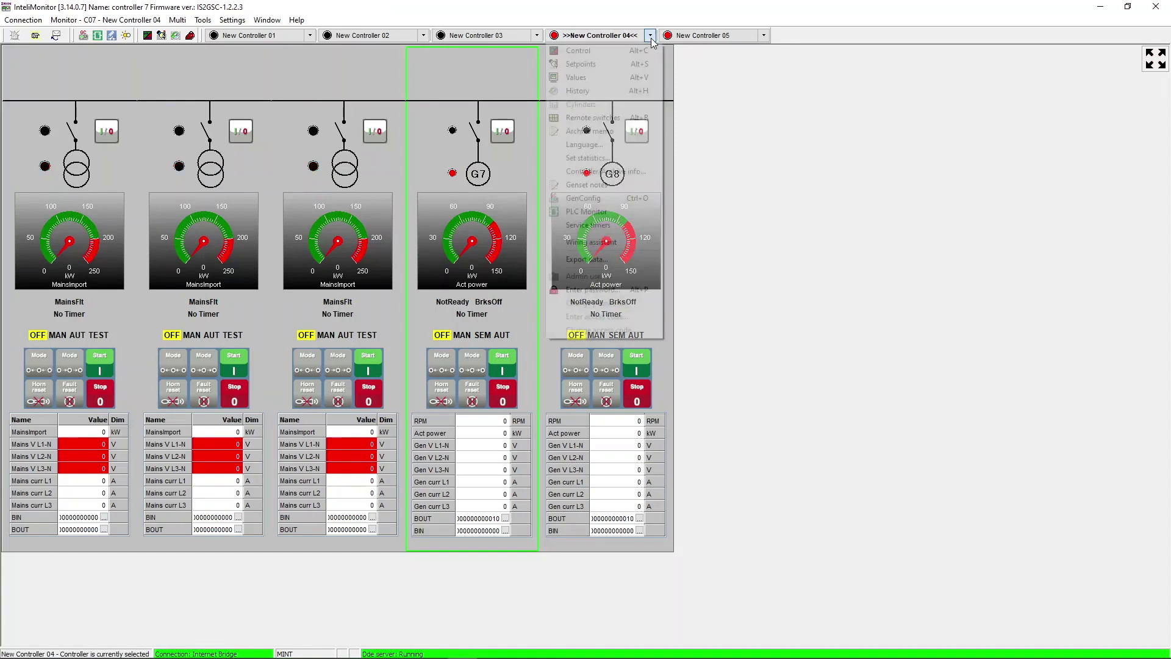
pyautogui.click(583, 64)
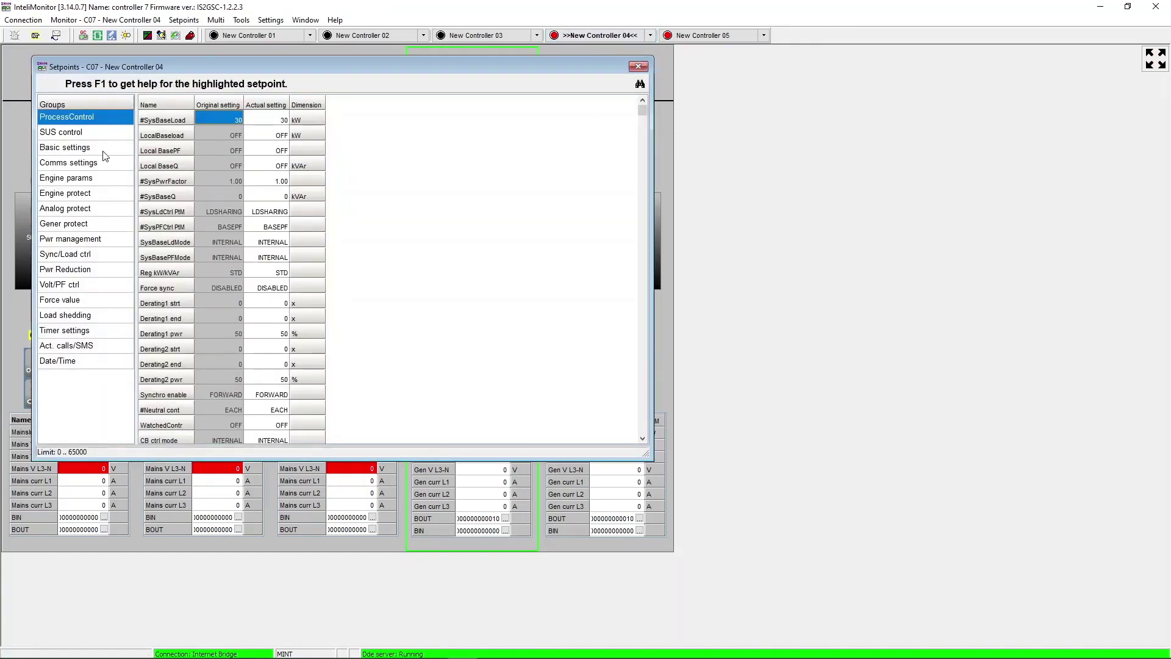
pyautogui.click(92, 161)
pyautogui.click(287, 242)
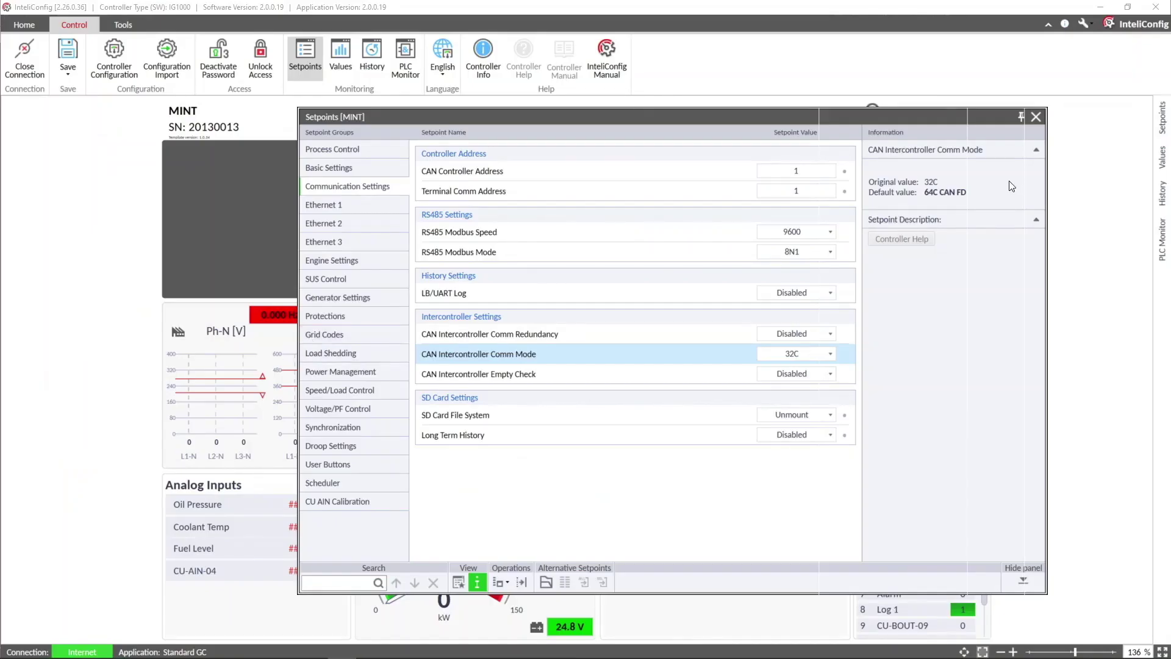
pyautogui.click(1035, 117)
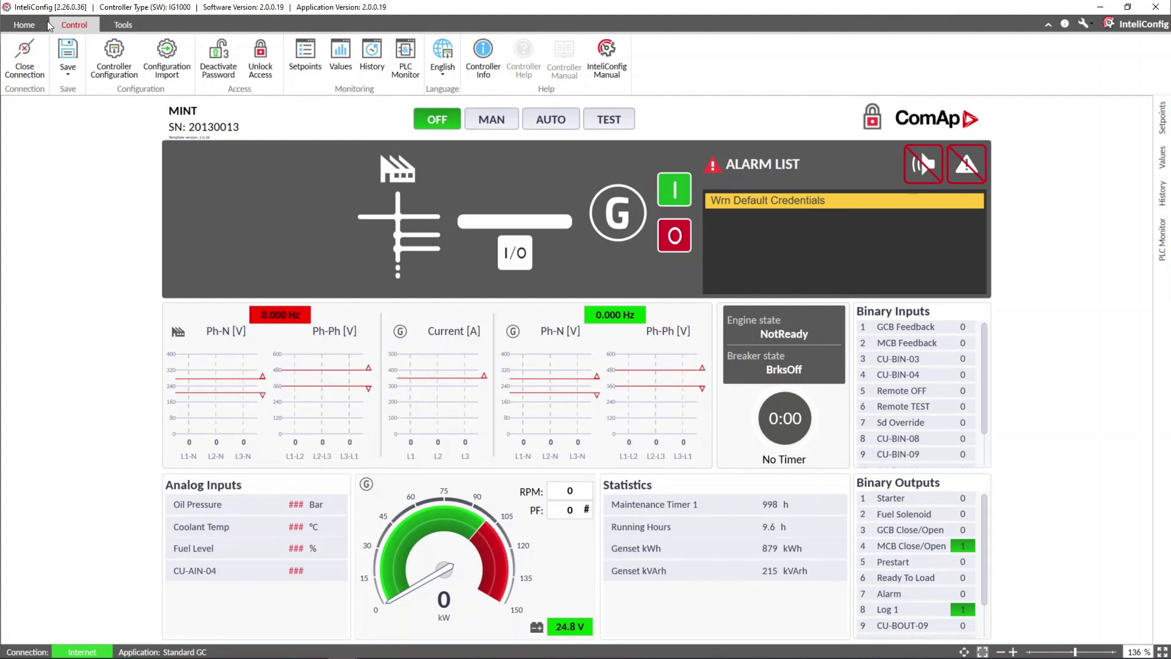
# Step: In the controller values, expand CAN16 into individual CAN CU statuses and inspect CAN CU 1
pyautogui.click(338, 72)
pyautogui.moveTo(970, 277); pyautogui.dragTo(414, 151)
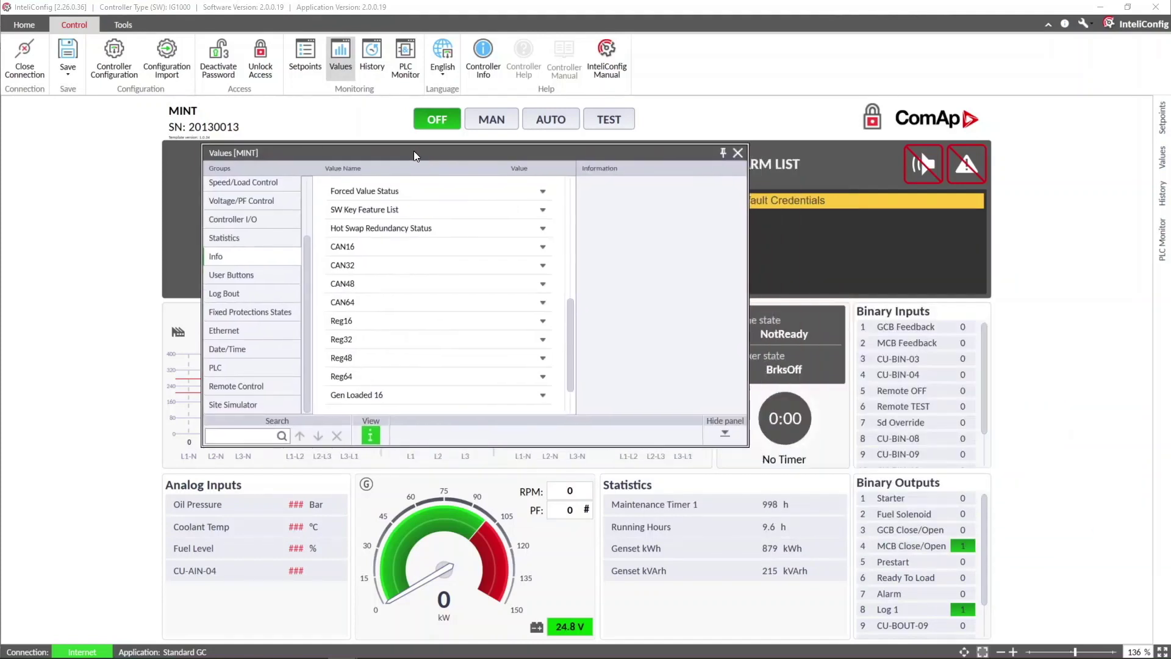
pyautogui.scroll(2, 306, 279)
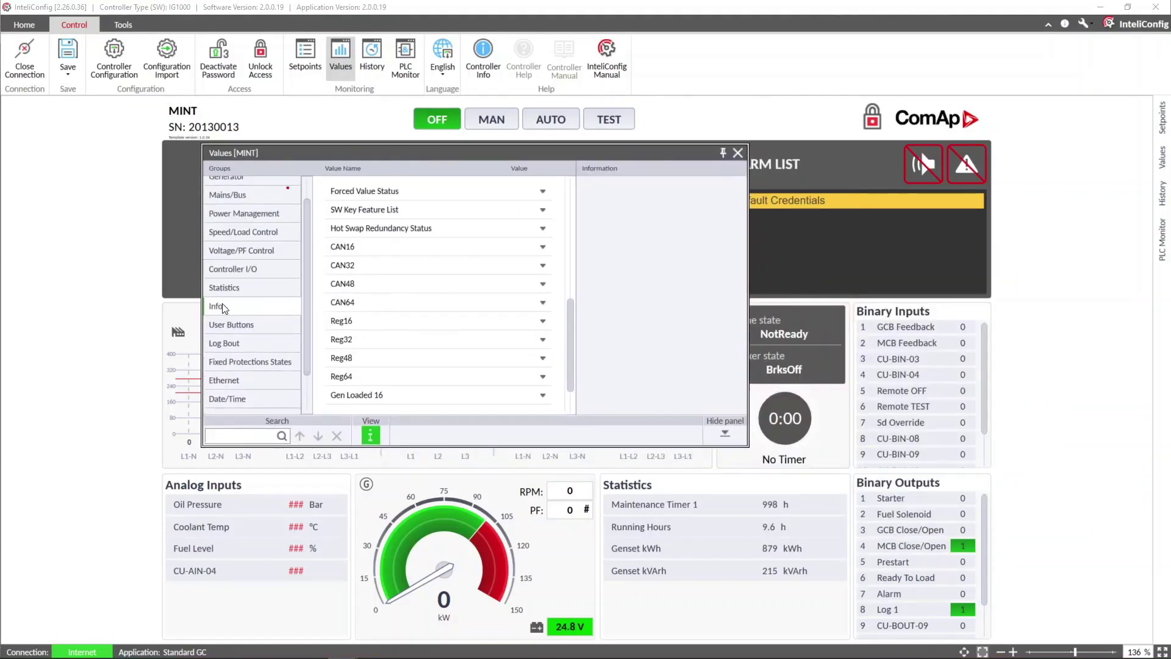
pyautogui.click(540, 247)
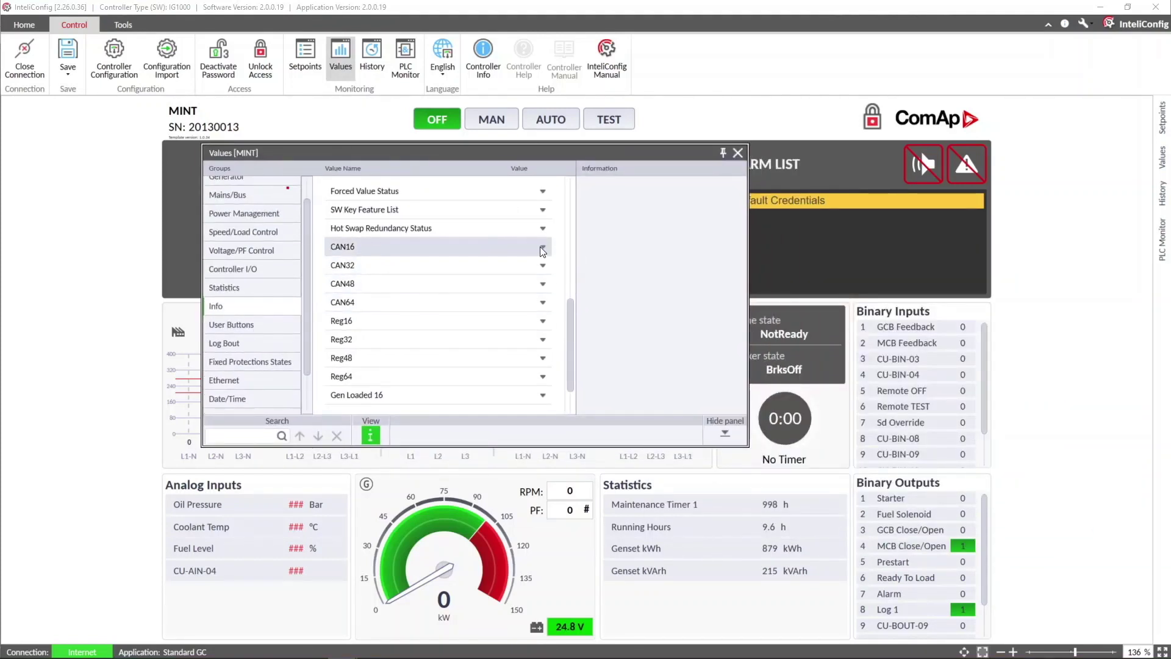
pyautogui.moveTo(570, 279); pyautogui.dragTo(571, 293)
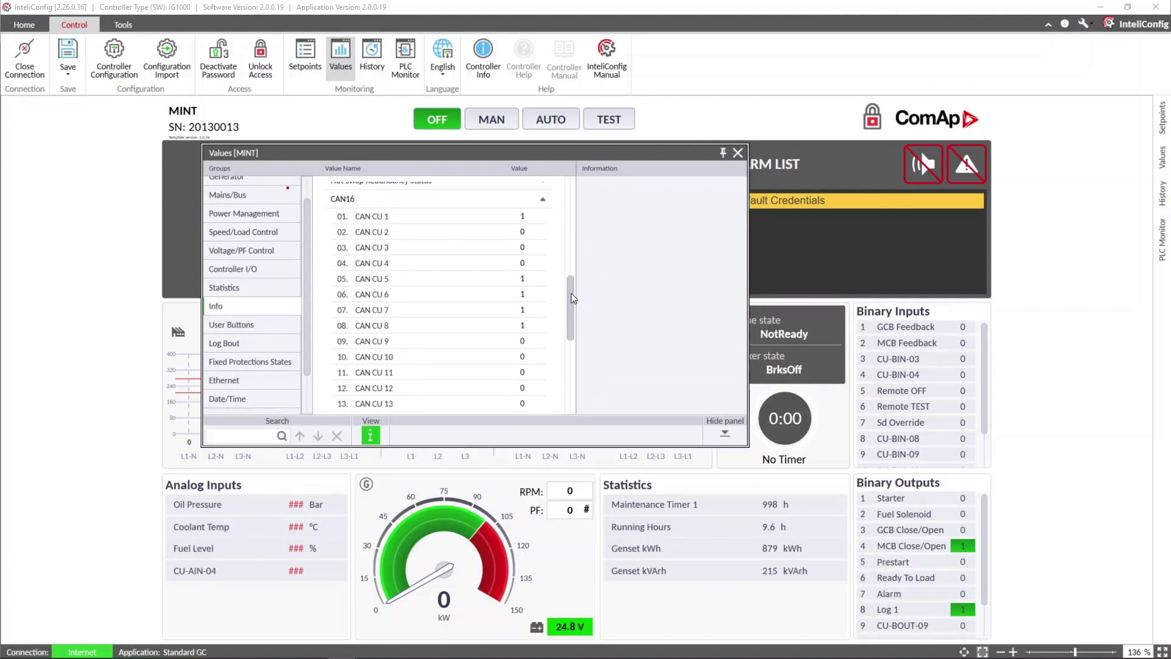
pyautogui.click(373, 221)
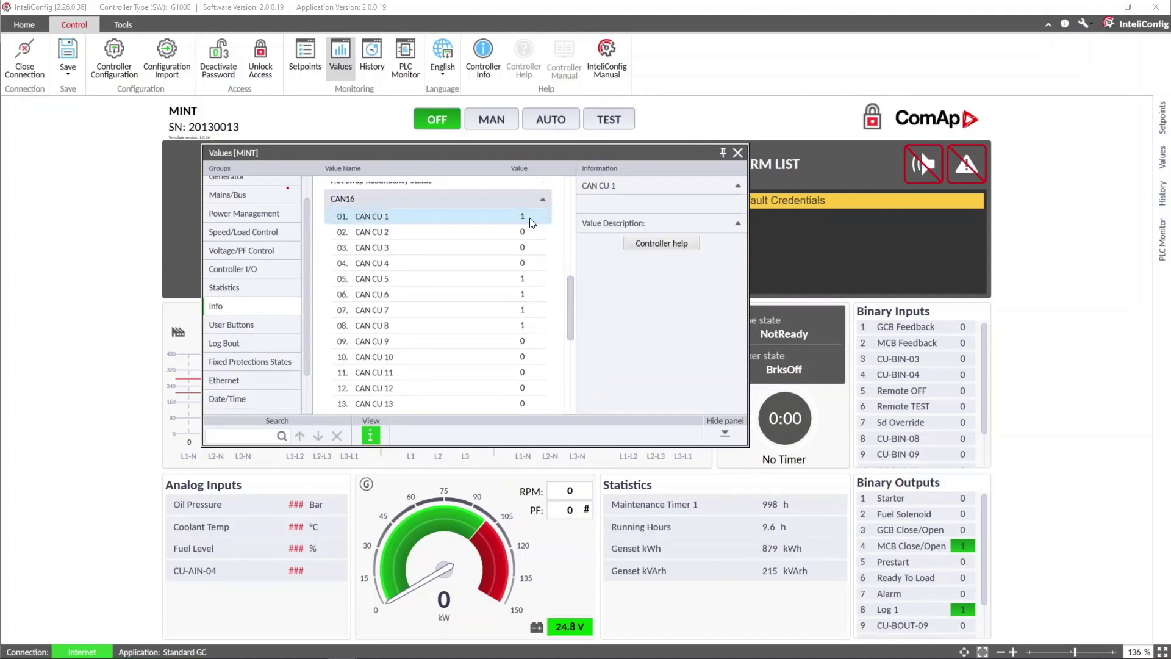
# Step: Check the CAN Controller Address setpoint, then inspect the CAN CU 6 and CAN CU 5 statuses
pyautogui.click(308, 67)
pyautogui.click(536, 176)
pyautogui.click(1036, 117)
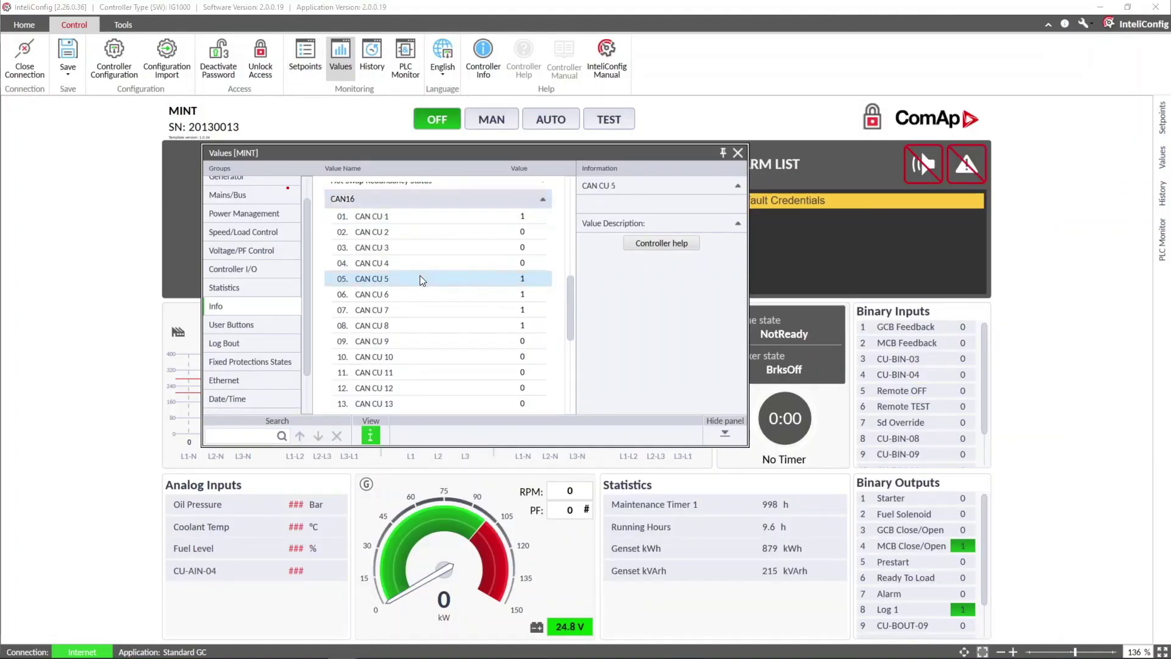
pyautogui.click(412, 294)
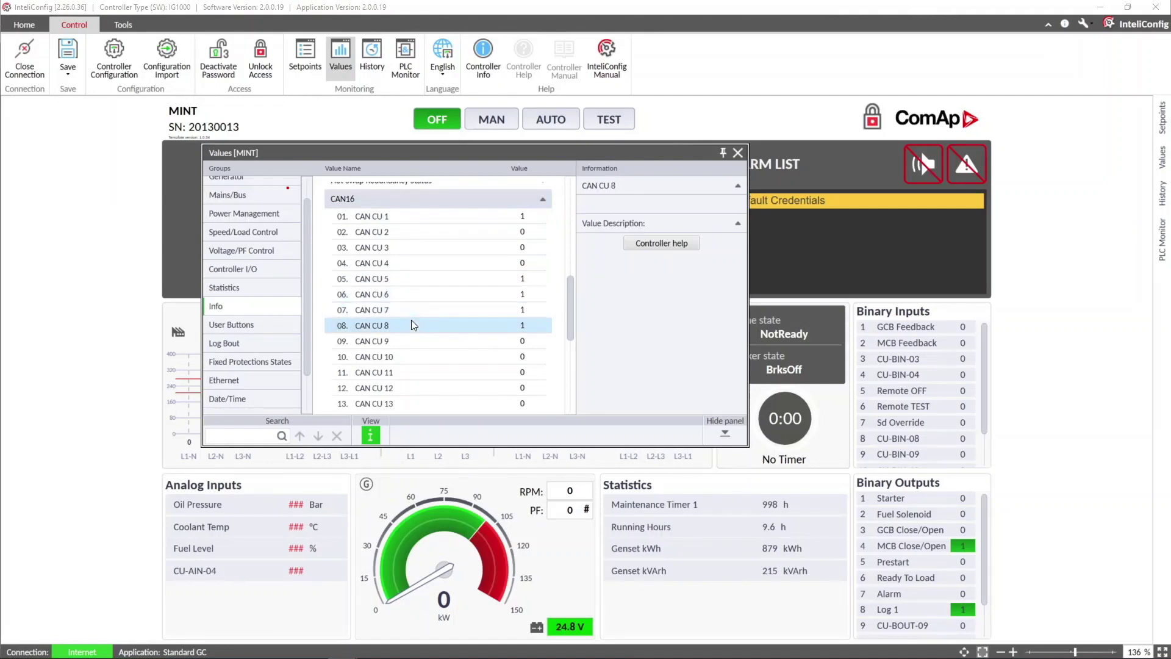
pyautogui.click(405, 280)
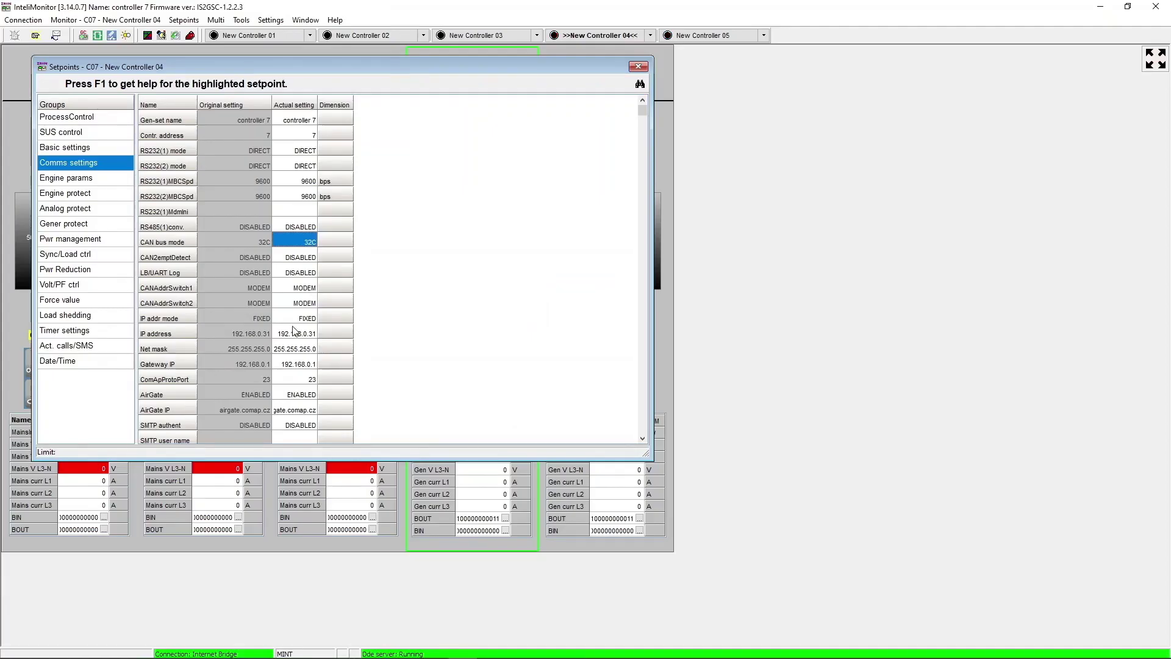
# Step: Inspect New Controller 04's CAN16 bits in the Info values, then expand Virtual shared modules and view SHBOUT
pyautogui.click(638, 69)
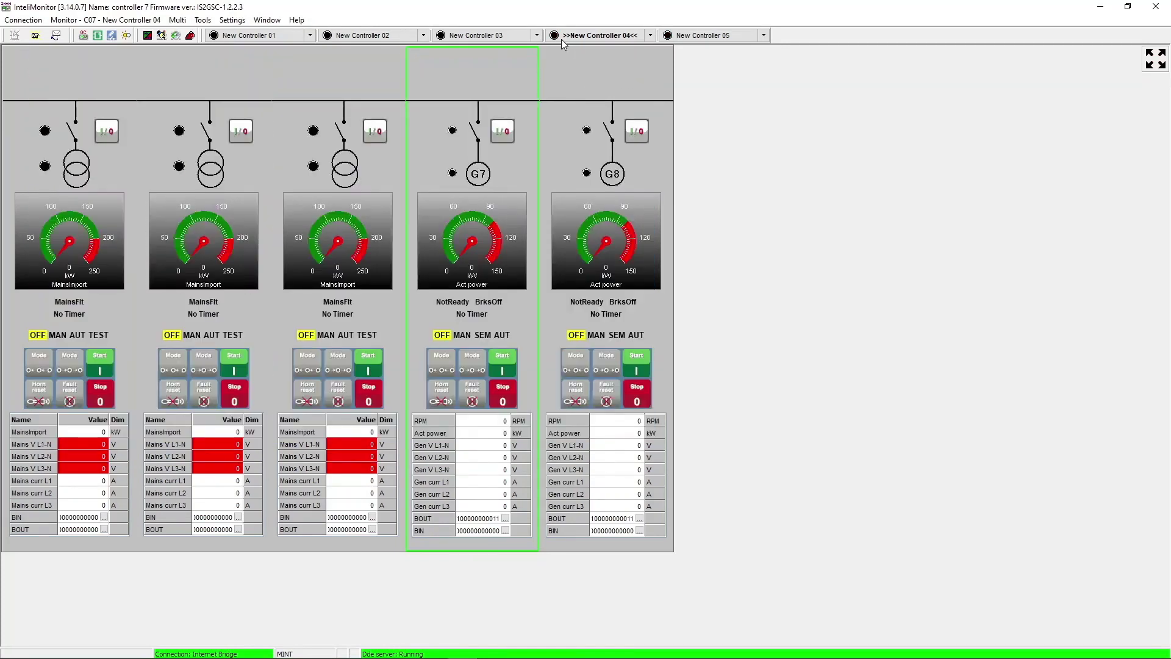
pyautogui.click(651, 35)
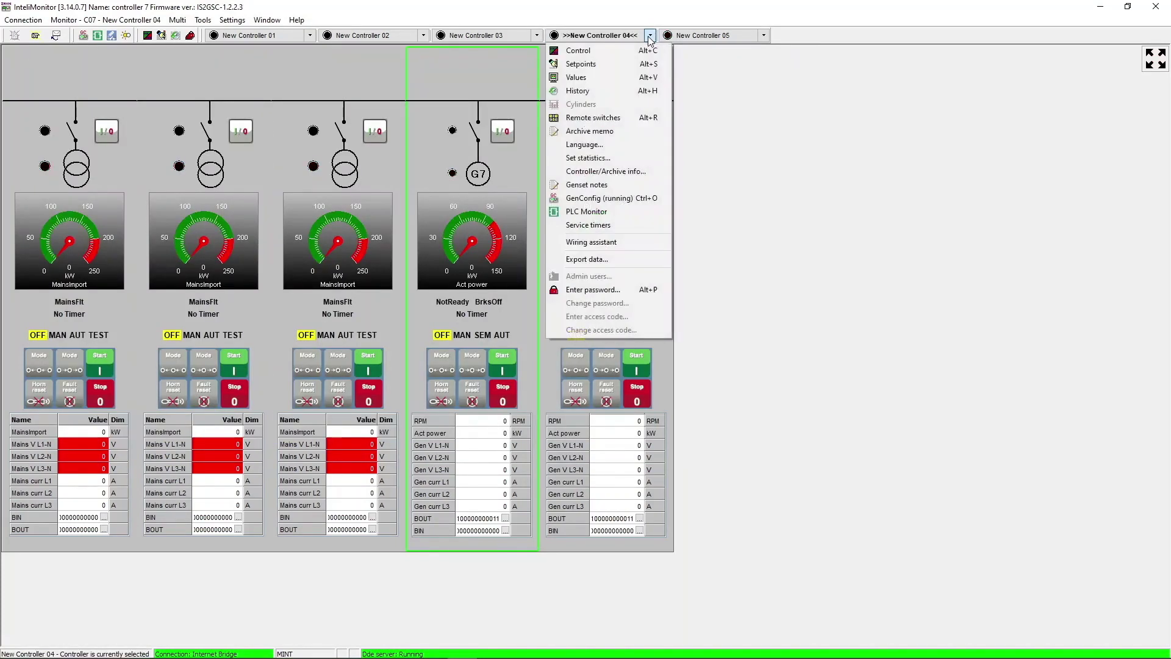
pyautogui.click(595, 76)
pyautogui.moveTo(475, 163); pyautogui.dragTo(528, 83)
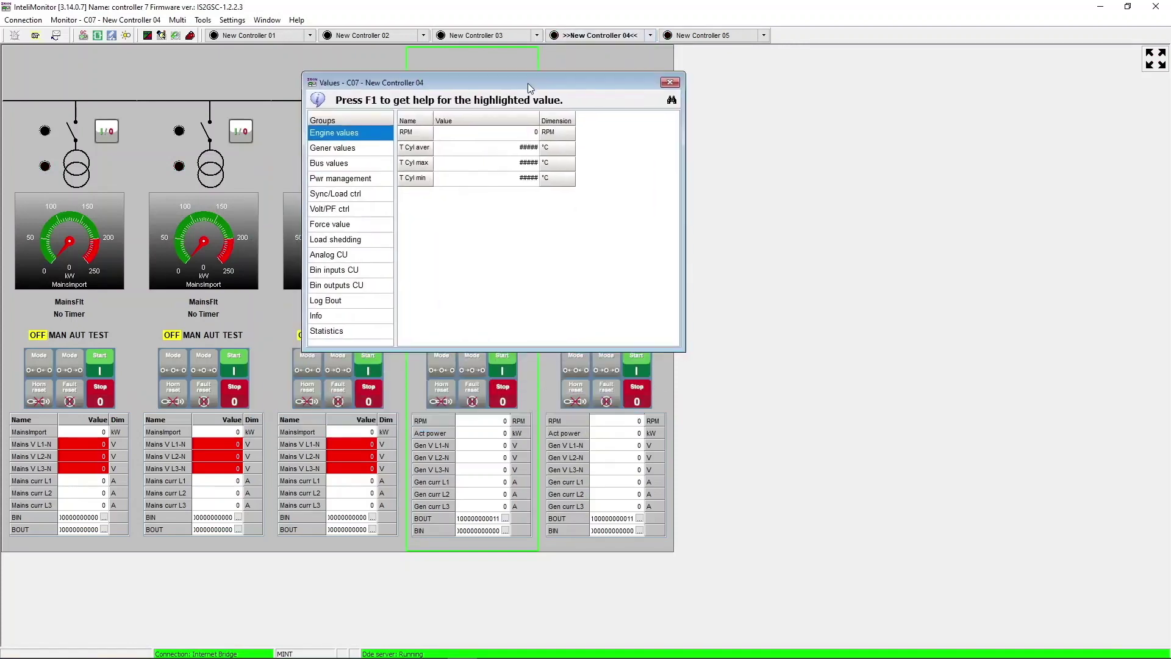
pyautogui.click(366, 315)
pyautogui.click(504, 224)
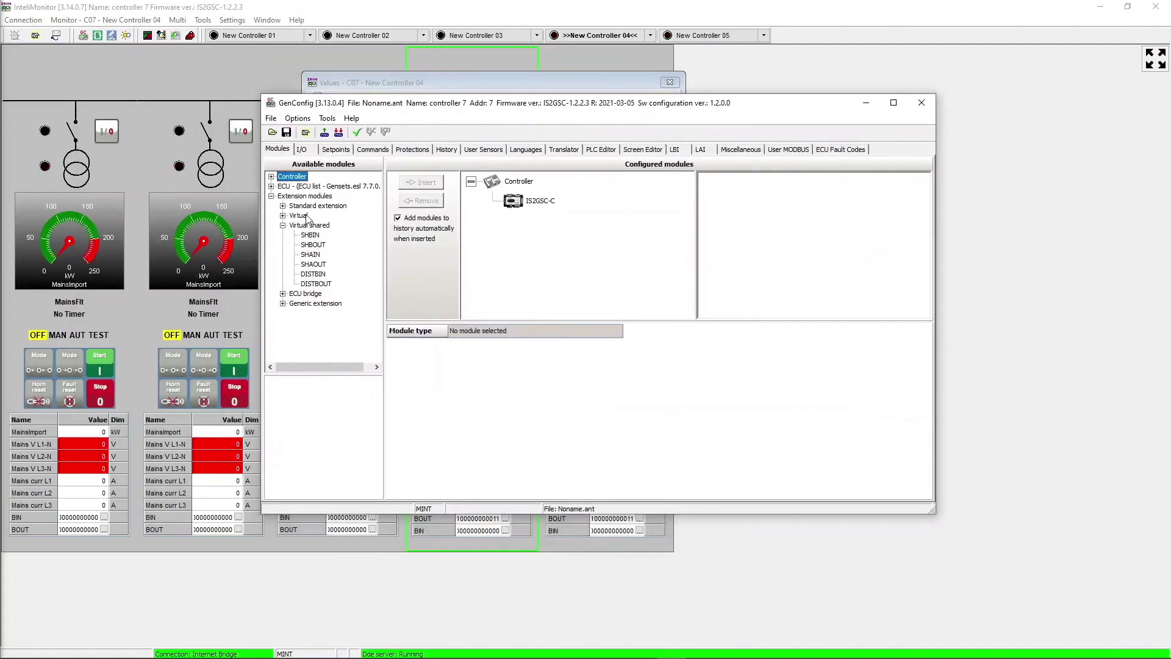
pyautogui.click(308, 225)
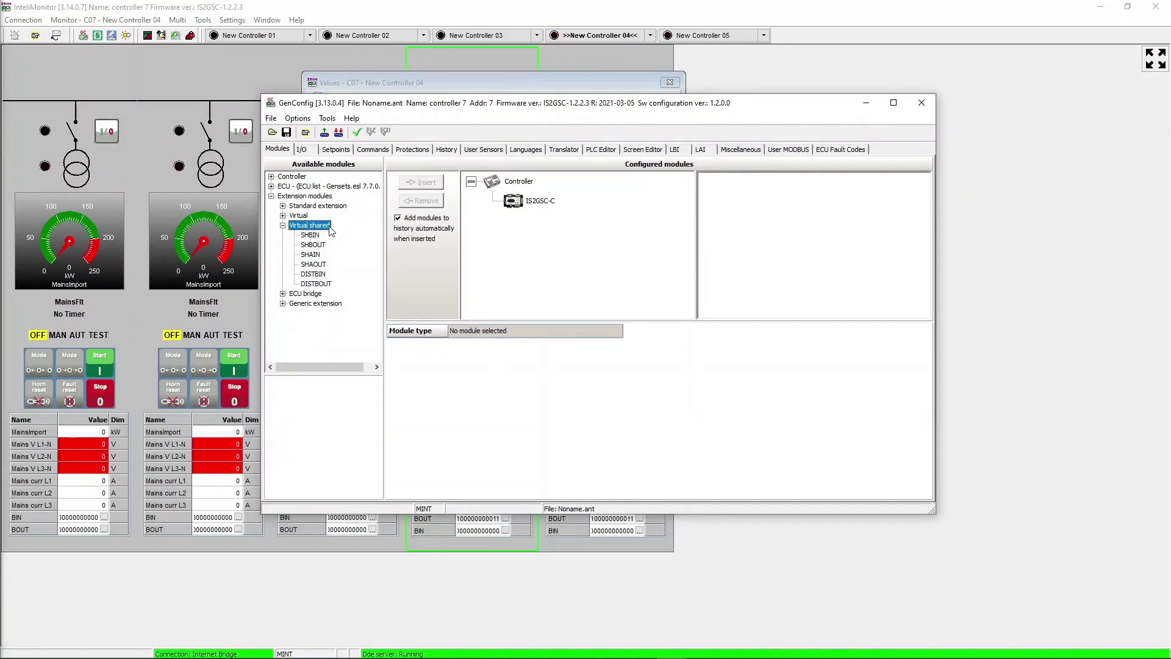
pyautogui.click(319, 245)
# Step: View the details of the SHAIN, DISTBIN and DISTBOUT virtual shared modules
pyautogui.click(312, 255)
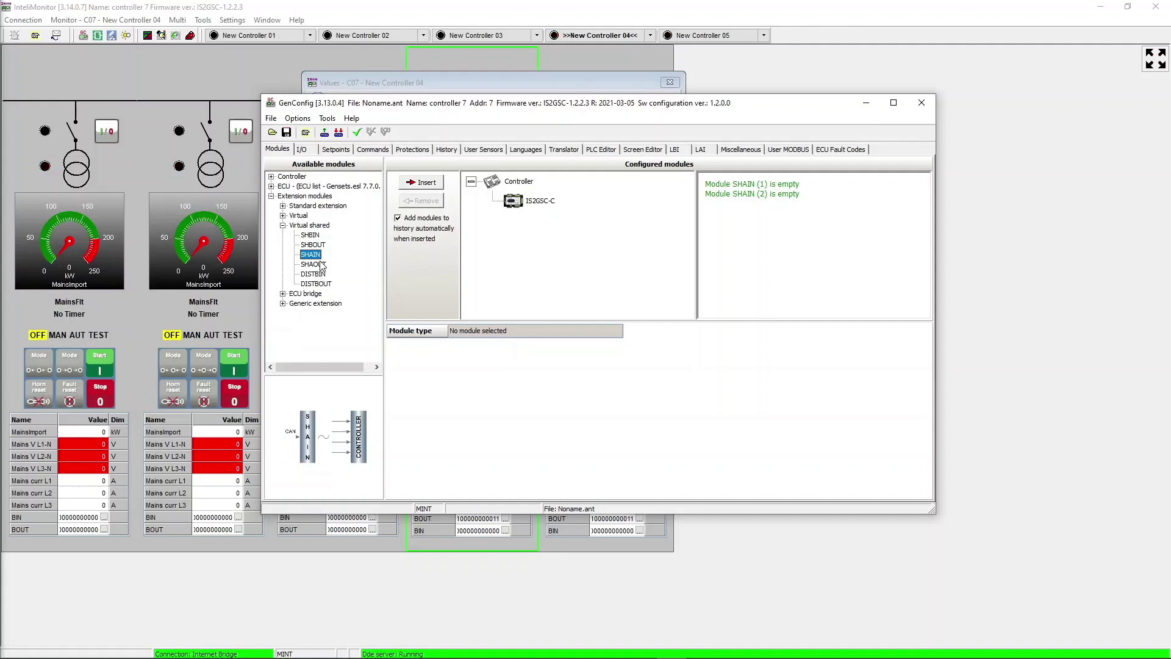
pyautogui.click(321, 275)
pyautogui.click(318, 284)
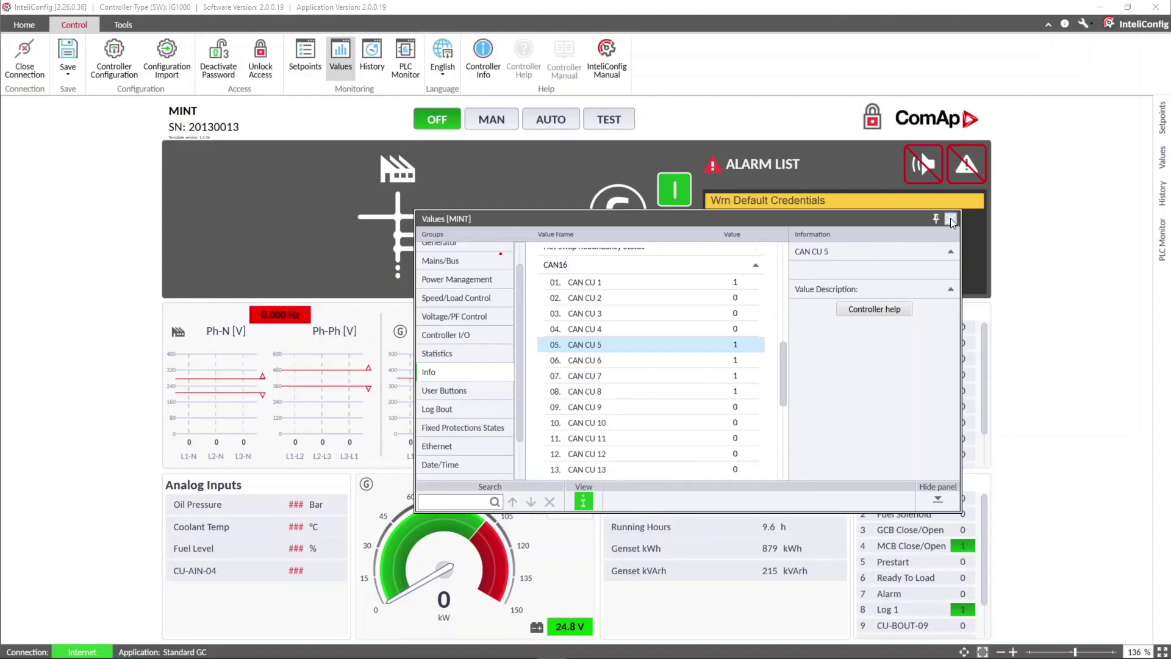
# Step: Close the Values window and open the MINT controller Configuration
pyautogui.click(950, 219)
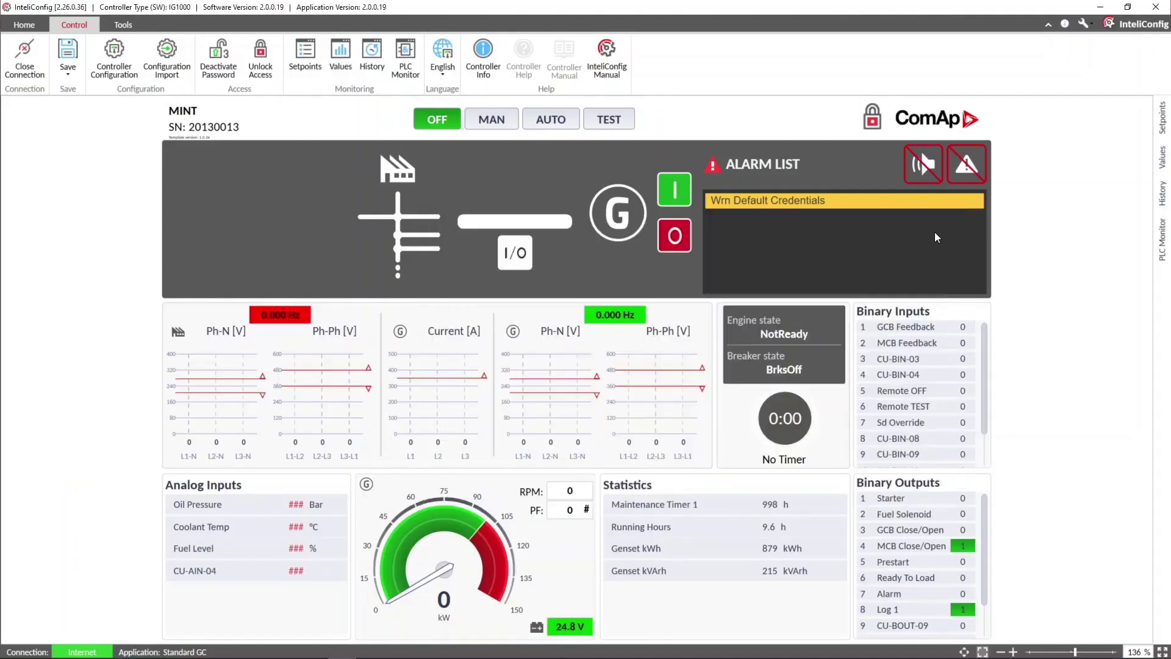
pyautogui.click(114, 58)
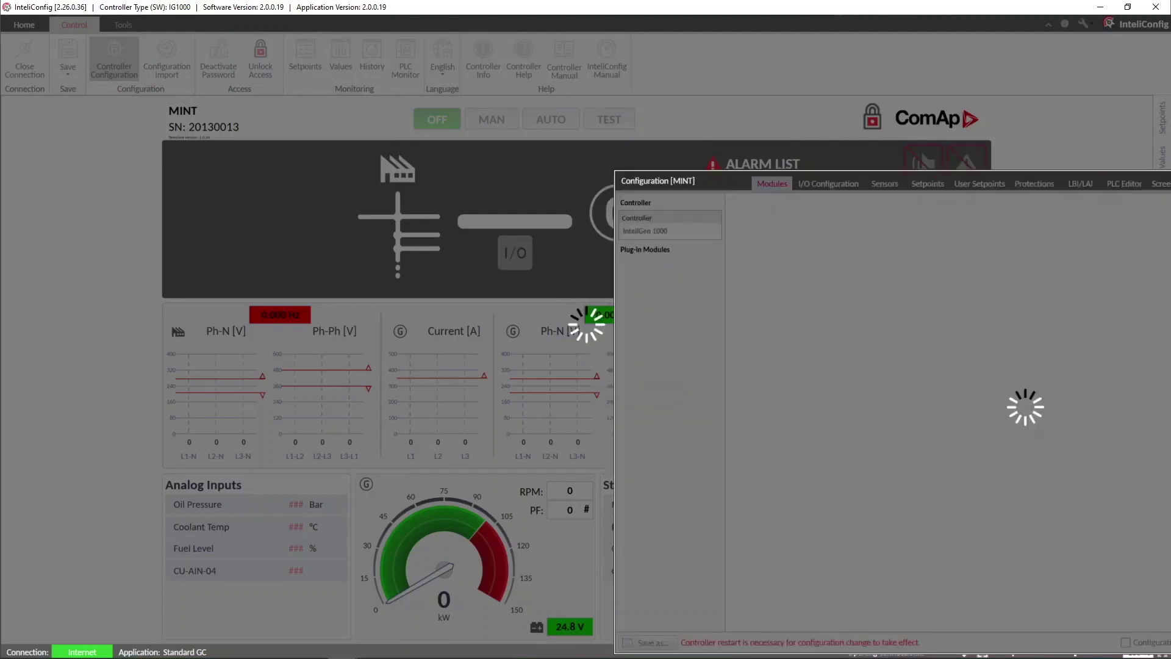
# Step: List the addable virtual modules: DIST-IN, DIST-OUT, SHBIN, SHBOUT, SHAIN and SHAOUT
pyautogui.moveTo(841, 175); pyautogui.dragTo(362, 111)
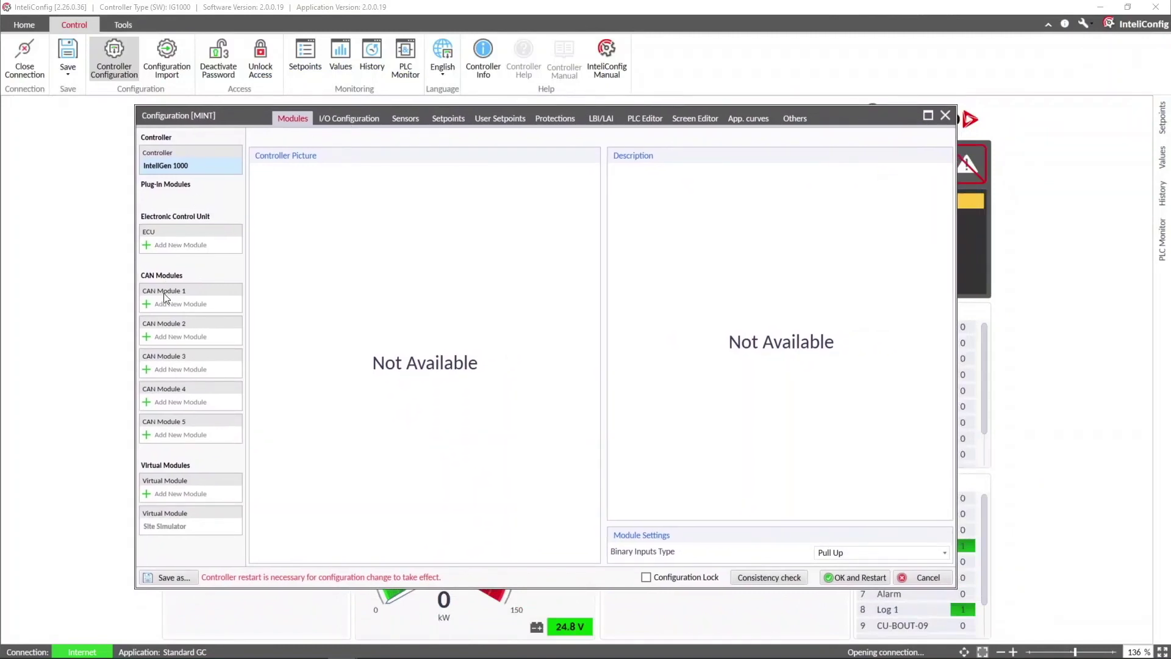
pyautogui.click(172, 491)
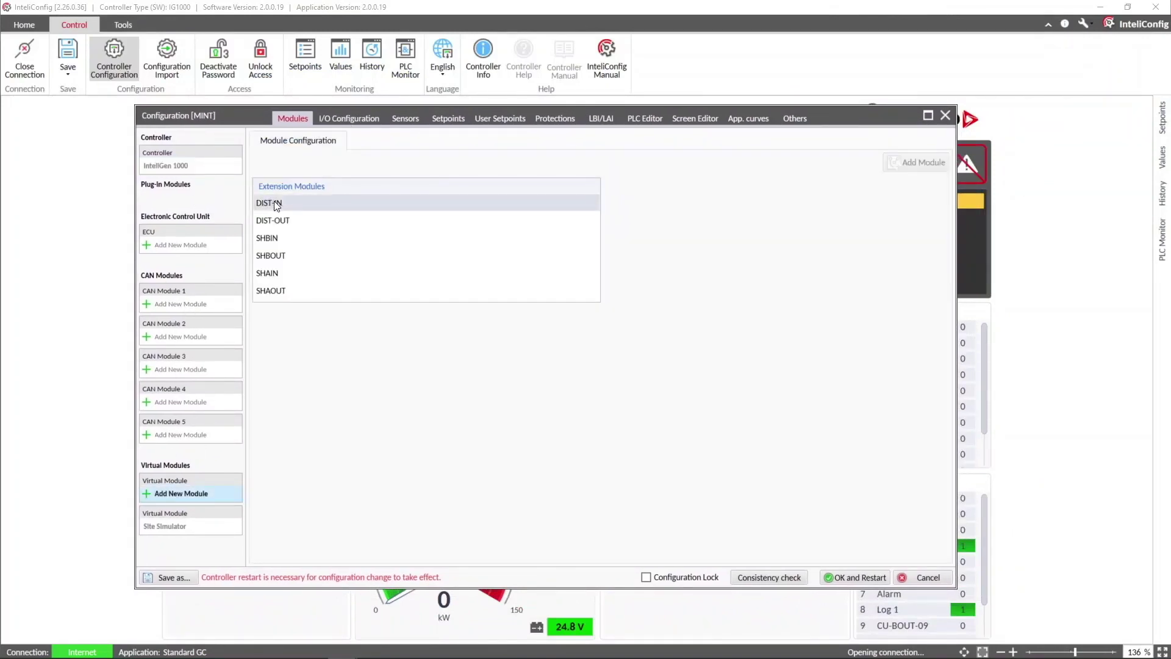